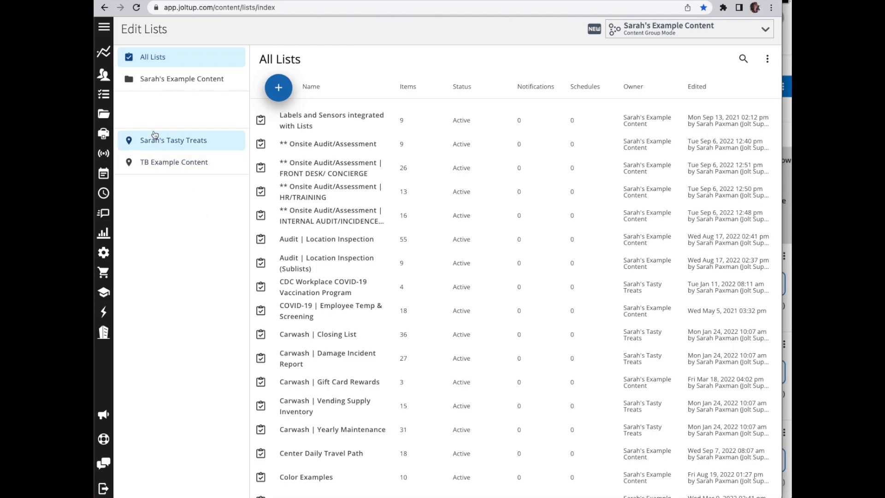
Open the 'Audit | Location Inspection (Sublists)' list for editing from the Edit Lists page
{"action": "left_click", "coordinate": [103, 94]}
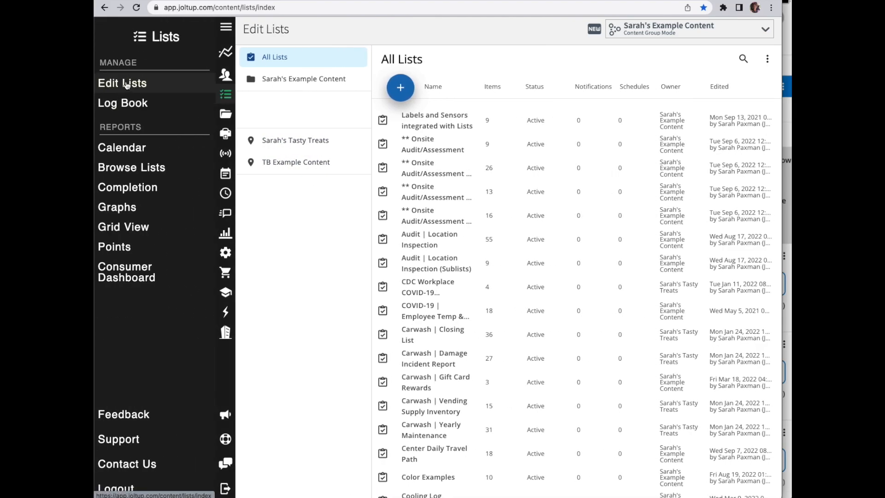
{"action": "left_click", "coordinate": [292, 241]}
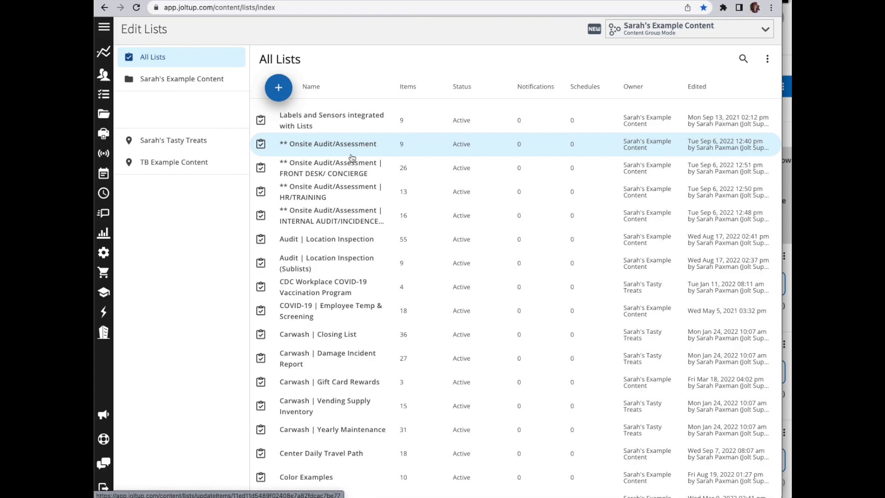
{"action": "left_click", "coordinate": [327, 264]}
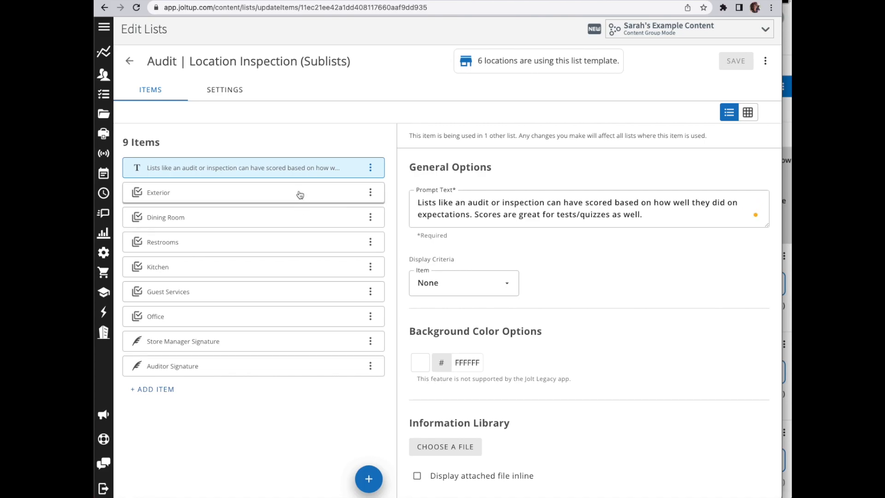
Open the Exterior item's sublist 'Z | SL | Audit | Exterior' in the editor
{"action": "left_click", "coordinate": [300, 194]}
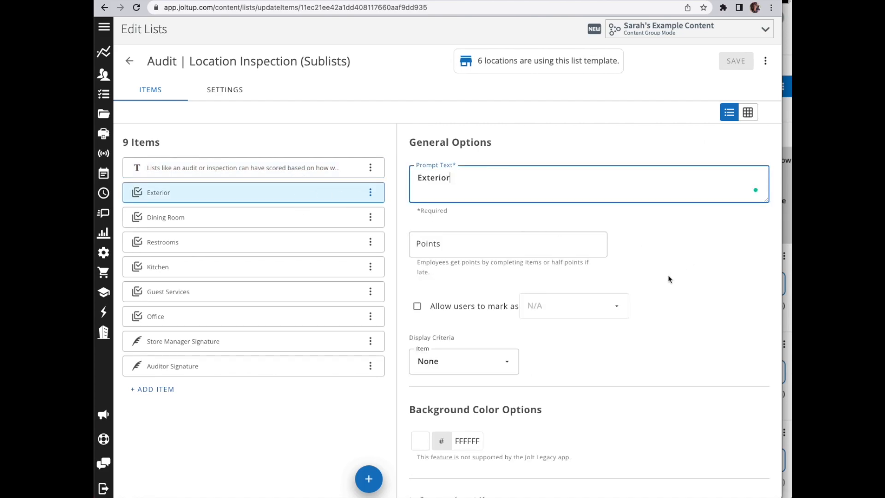
{"action": "scroll", "coordinate": [669, 281], "scroll_direction": "down", "scroll_amount": 1}
{"action": "scroll", "coordinate": [669, 281], "scroll_direction": "down", "scroll_amount": 3}
{"action": "scroll", "coordinate": [669, 281], "scroll_direction": "down", "scroll_amount": 3}
{"action": "scroll", "coordinate": [668, 281], "scroll_direction": "down", "scroll_amount": 3}
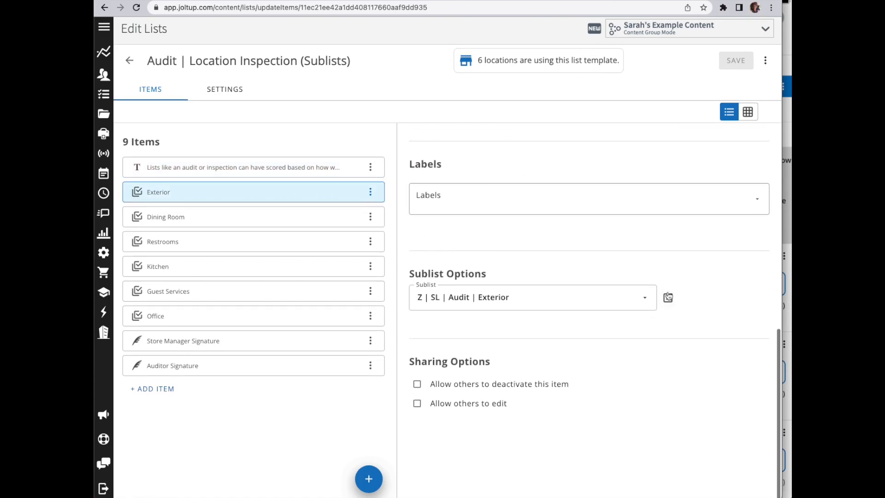
{"action": "left_click", "coordinate": [668, 298]}
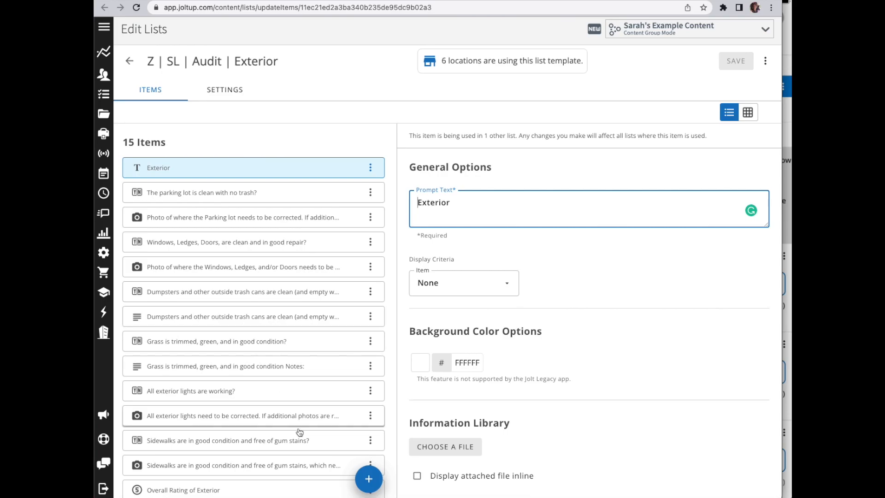
Review the available new-item types for the sublist, then dismiss the chooser
{"action": "left_click", "coordinate": [370, 479]}
{"action": "left_click", "coordinate": [352, 444]}
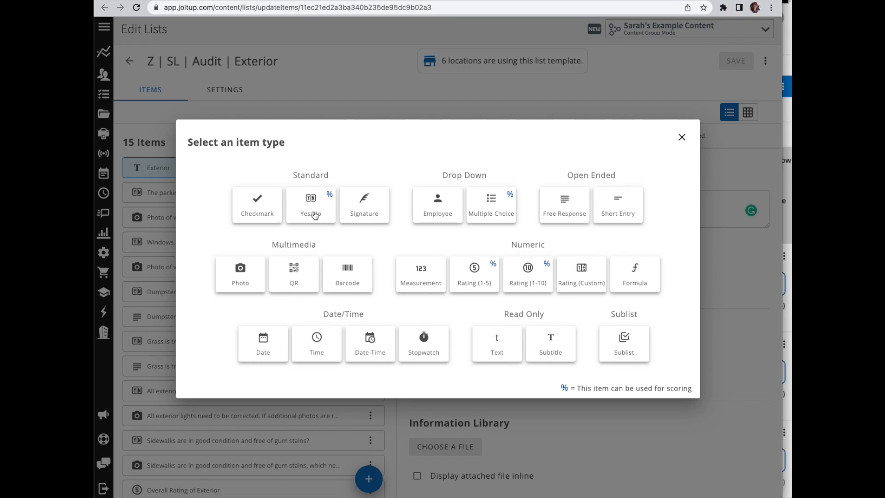
{"action": "left_click", "coordinate": [682, 137]}
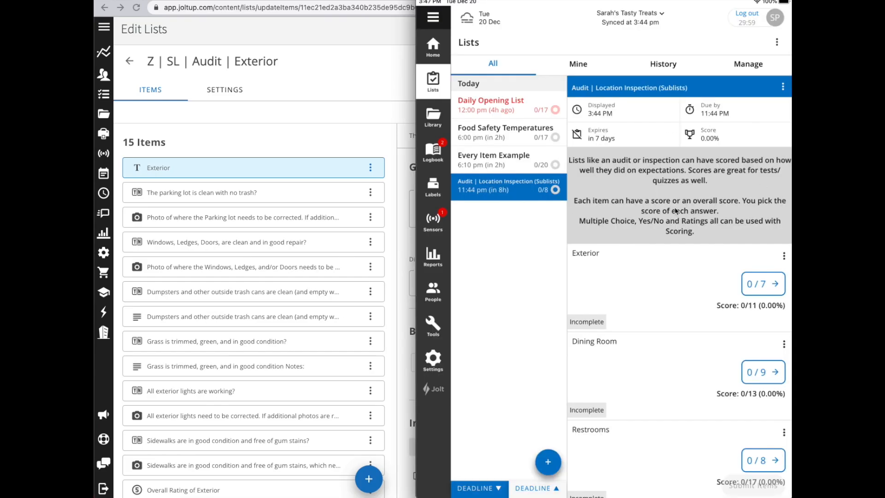
In the tablet Exterior checklist, answer parking lot No and windows Yes to reveal the conditional photo item
{"action": "left_click", "coordinate": [763, 283]}
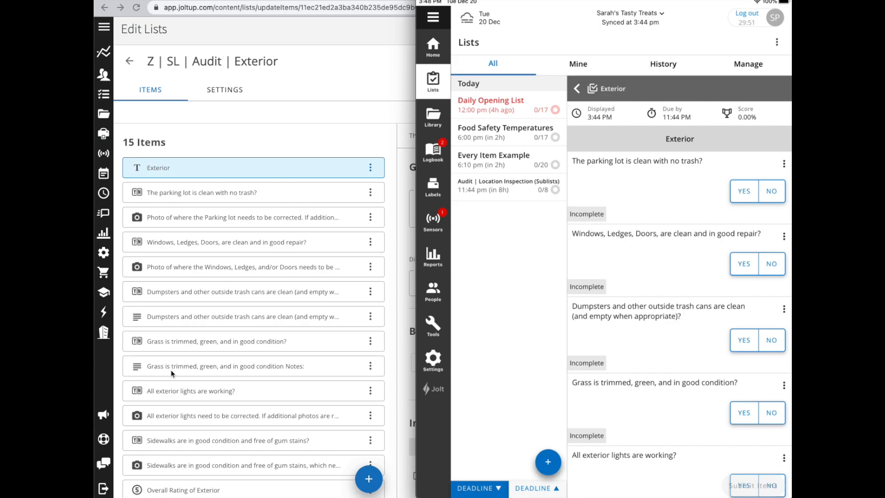
{"action": "left_click", "coordinate": [744, 191]}
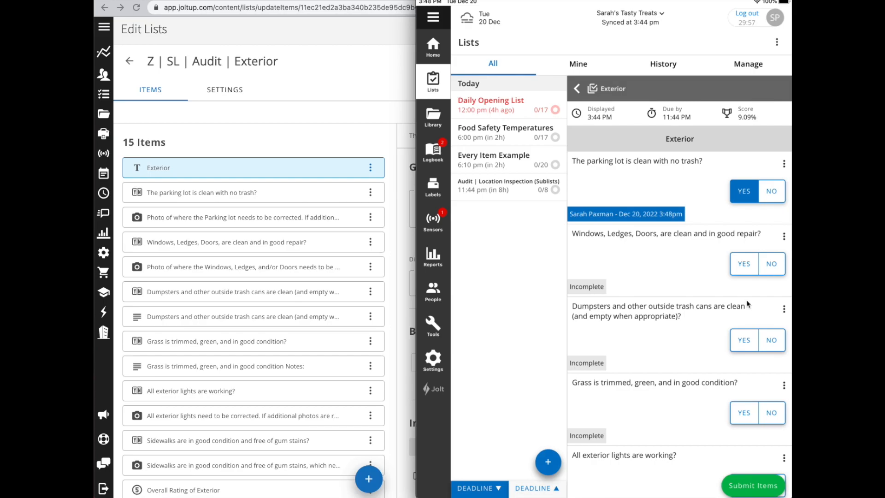
{"action": "left_click", "coordinate": [772, 191]}
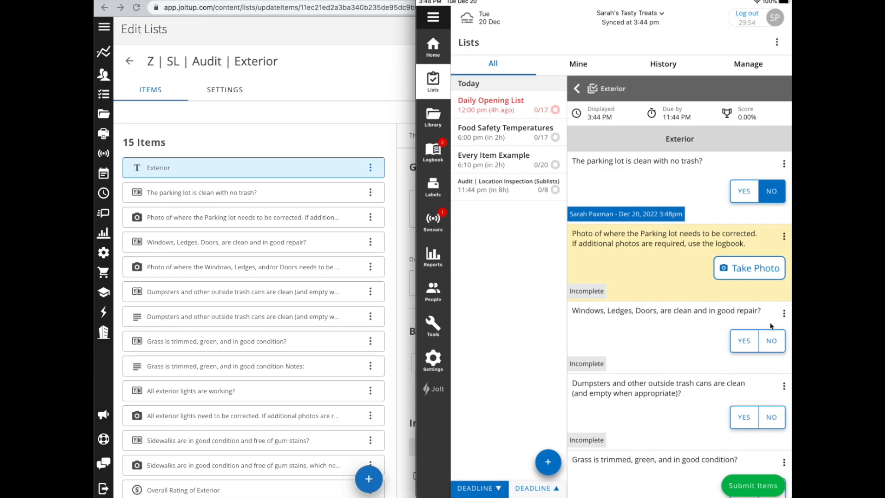
{"action": "left_click", "coordinate": [773, 341]}
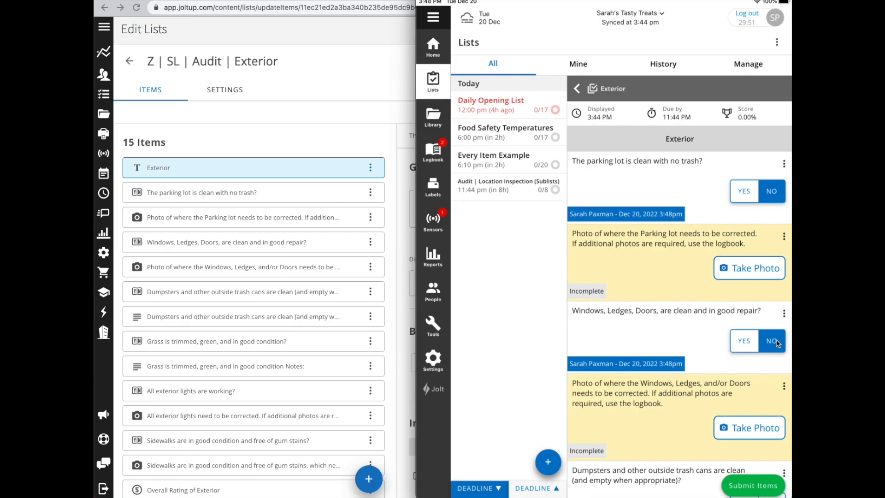
{"action": "left_click", "coordinate": [744, 341]}
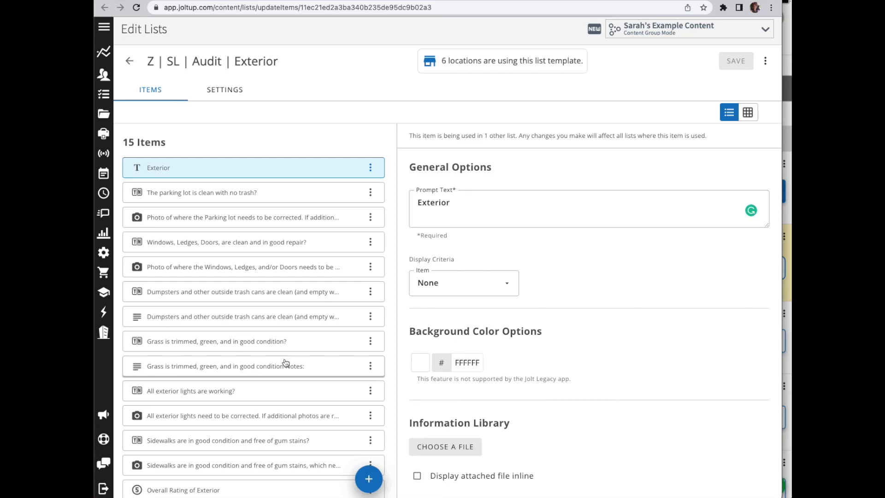
Make the windows photo item display only when 'Windows, Ledges, Doors' is answered NO
{"action": "left_click", "coordinate": [236, 275]}
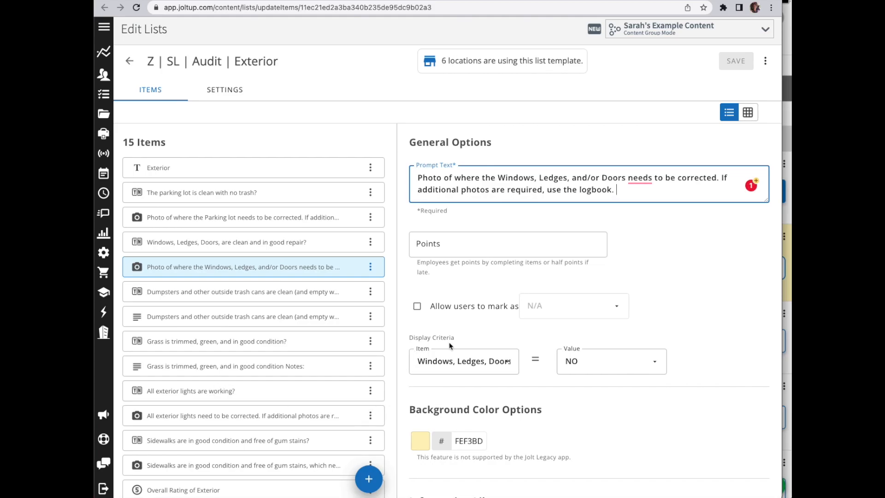
{"action": "left_click", "coordinate": [485, 361]}
{"action": "scroll", "coordinate": [549, 394], "scroll_direction": "down", "scroll_amount": 1}
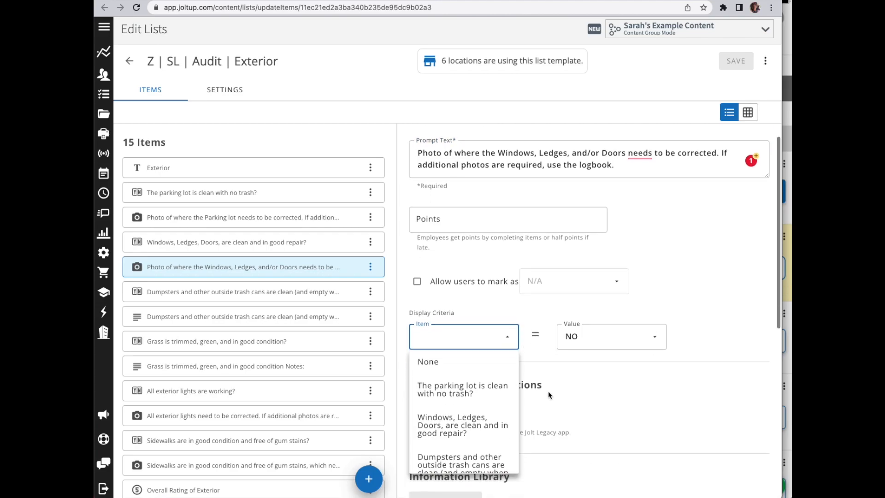
{"action": "scroll", "coordinate": [549, 395], "scroll_direction": "down", "scroll_amount": 1}
{"action": "scroll", "coordinate": [488, 373], "scroll_direction": "down", "scroll_amount": 1}
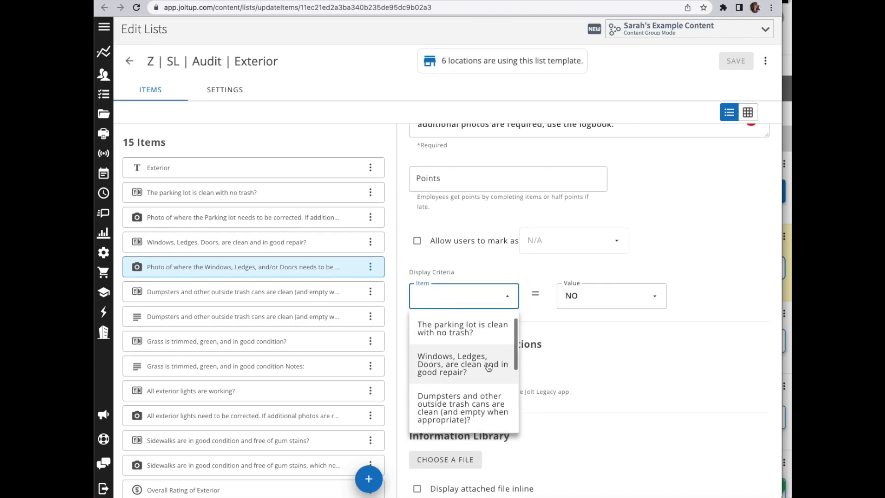
{"action": "scroll", "coordinate": [488, 366], "scroll_direction": "down", "scroll_amount": 1}
{"action": "scroll", "coordinate": [488, 366], "scroll_direction": "down", "scroll_amount": 1}
{"action": "scroll", "coordinate": [488, 366], "scroll_direction": "down", "scroll_amount": 1}
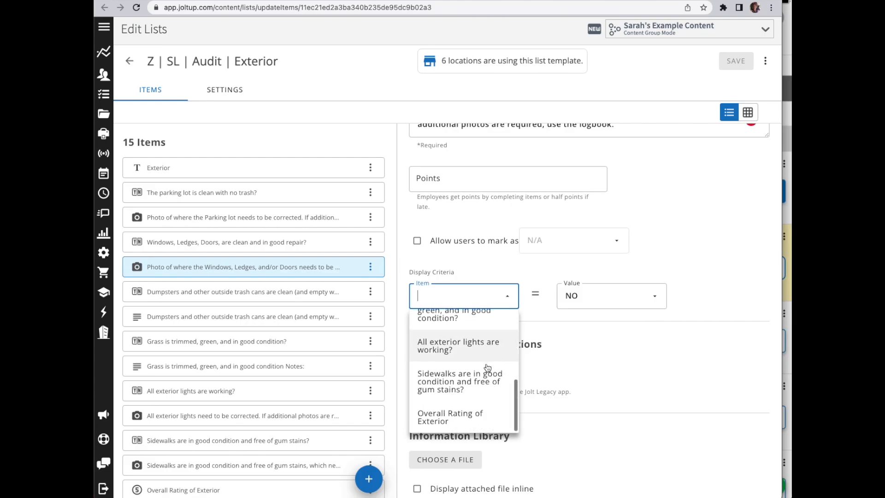
{"action": "scroll", "coordinate": [489, 366], "scroll_direction": "up", "scroll_amount": 1}
{"action": "scroll", "coordinate": [488, 367], "scroll_direction": "up", "scroll_amount": 1}
{"action": "scroll", "coordinate": [489, 366], "scroll_direction": "up", "scroll_amount": 1}
{"action": "scroll", "coordinate": [488, 366], "scroll_direction": "up", "scroll_amount": 1}
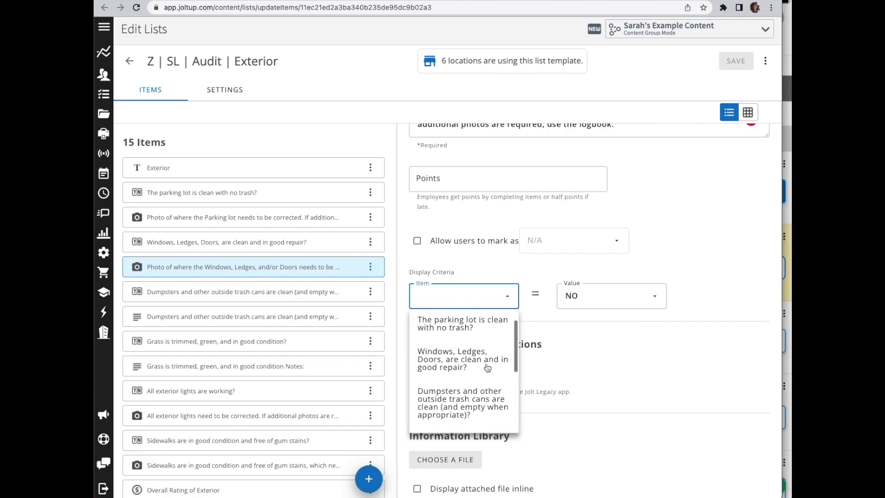
{"action": "scroll", "coordinate": [488, 367], "scroll_direction": "up", "scroll_amount": 1}
{"action": "scroll", "coordinate": [488, 366], "scroll_direction": "up", "scroll_amount": 1}
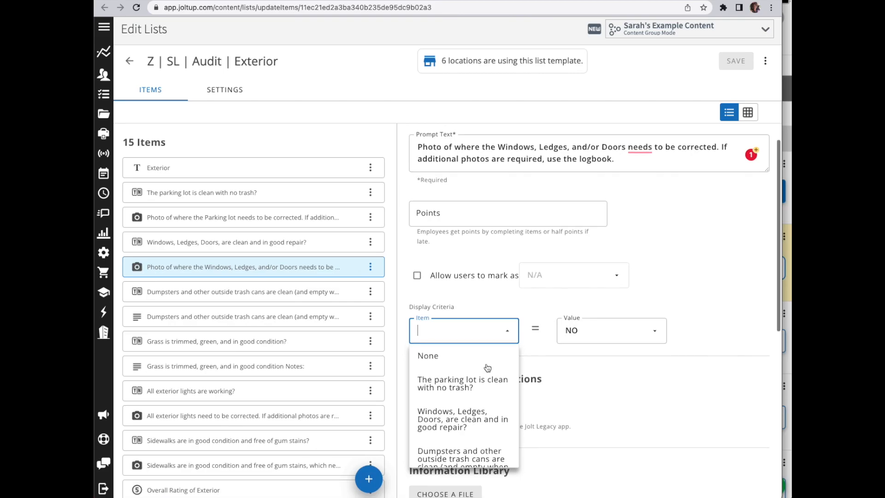
{"action": "left_click", "coordinate": [463, 418]}
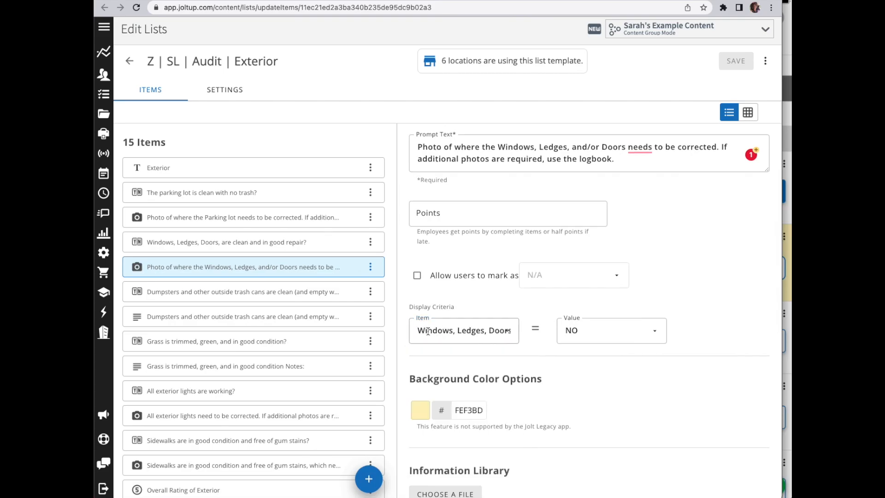
{"action": "left_click", "coordinate": [623, 333]}
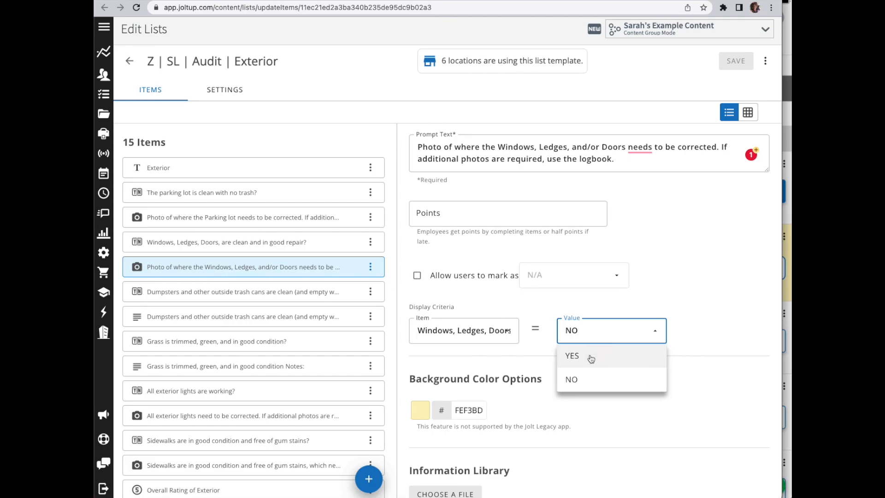
{"action": "left_click", "coordinate": [573, 378]}
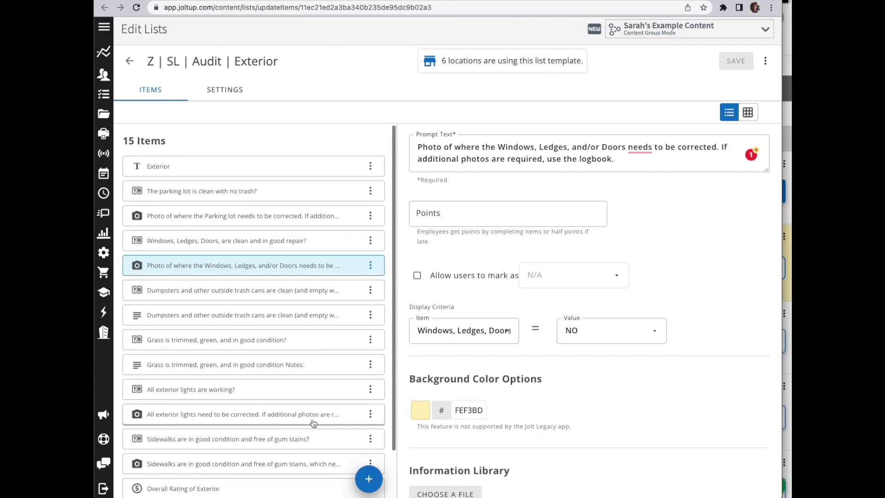
{"action": "scroll", "coordinate": [313, 424], "scroll_direction": "down", "scroll_amount": 1}
{"action": "left_click", "coordinate": [256, 434]}
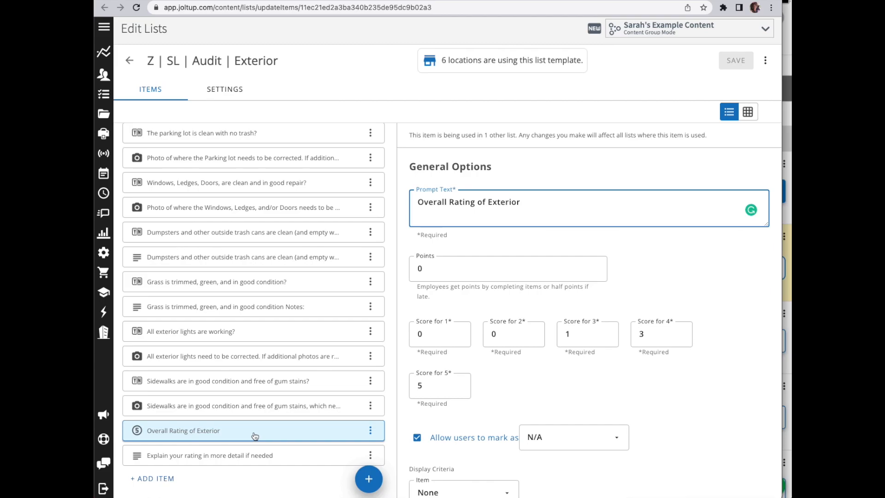
Make 'Explain your rating' display only when Overall Rating of Exterior is ≤ 2
{"action": "left_click", "coordinate": [246, 455]}
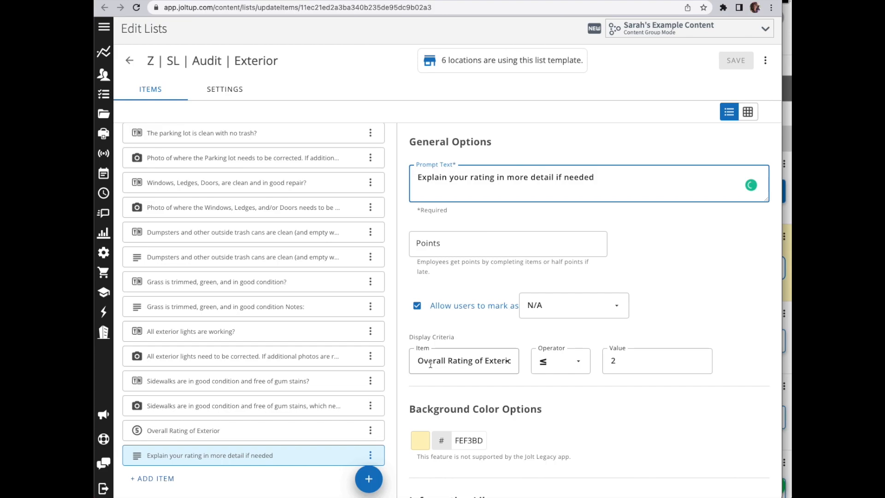
{"action": "left_click", "coordinate": [476, 362]}
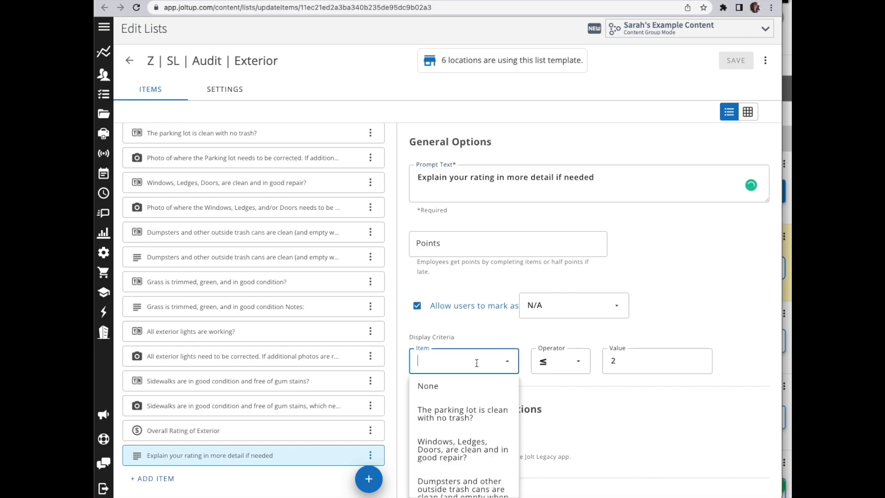
{"action": "scroll", "coordinate": [464, 428], "scroll_direction": "down", "scroll_amount": 3}
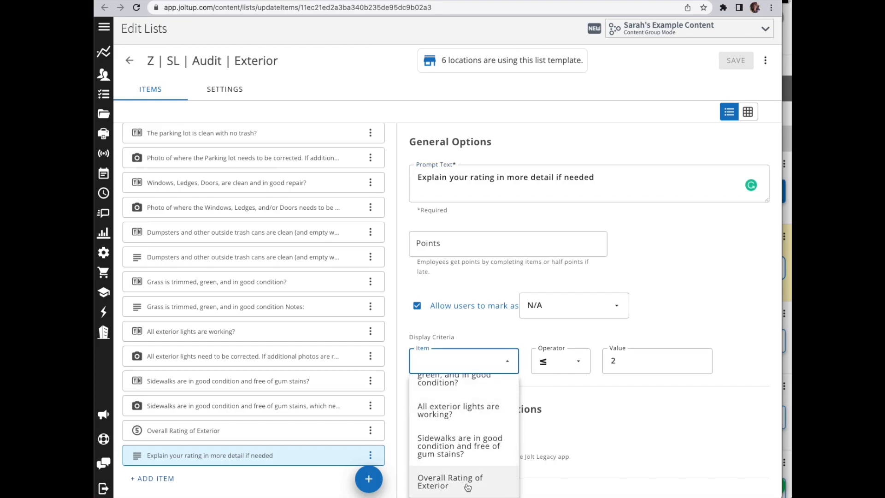
{"action": "left_click", "coordinate": [449, 481]}
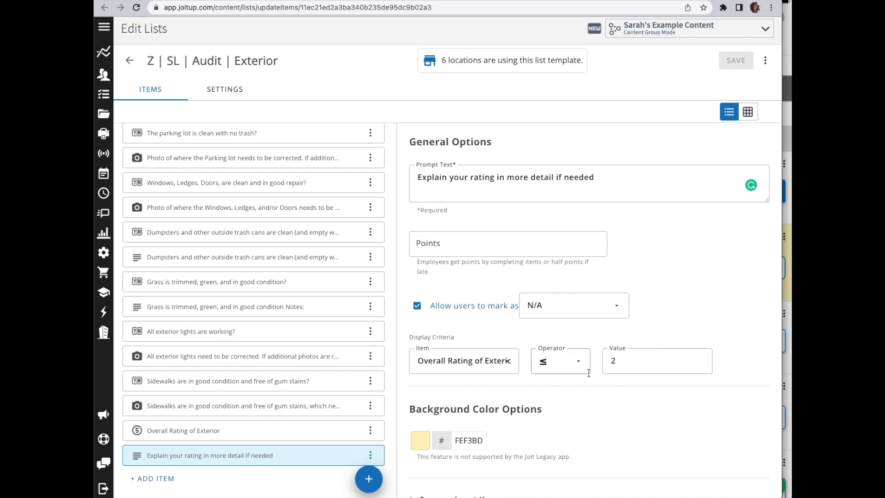
{"action": "left_click", "coordinate": [581, 361]}
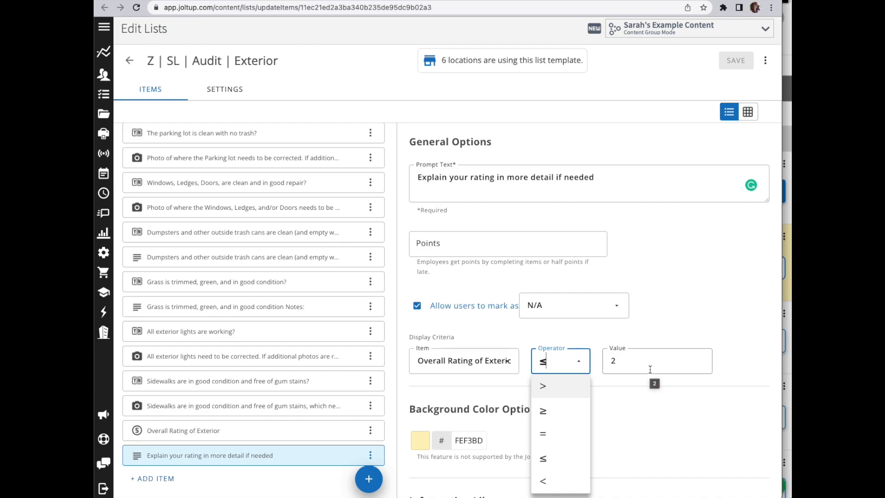
{"action": "left_click", "coordinate": [636, 401]}
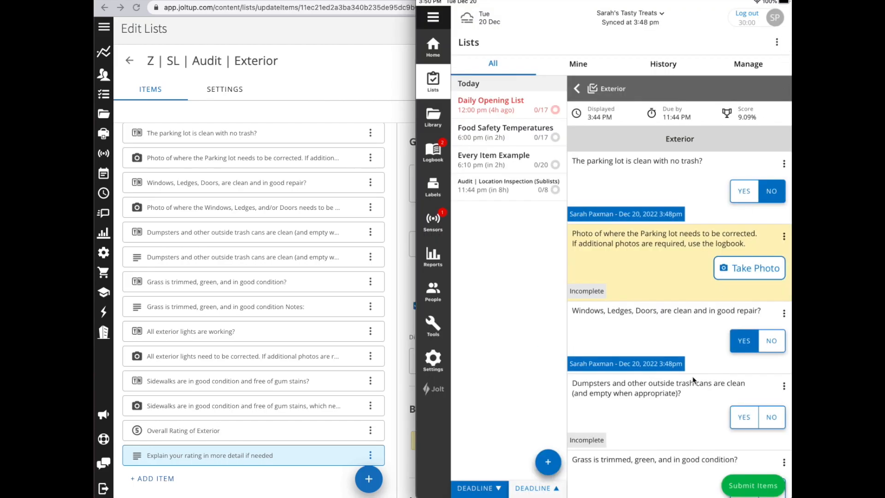
{"action": "scroll", "coordinate": [694, 379], "scroll_direction": "down", "scroll_amount": 5}
{"action": "scroll", "coordinate": [691, 366], "scroll_direction": "up", "scroll_amount": 1}
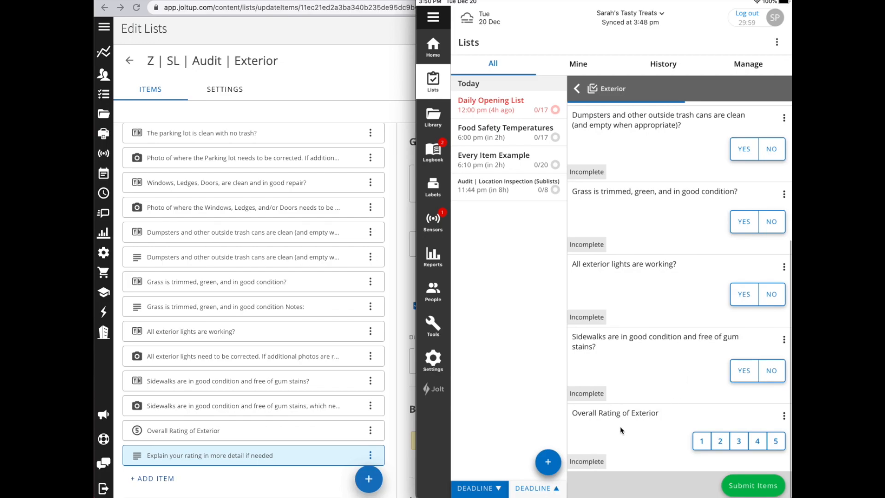
{"action": "left_click", "coordinate": [721, 443]}
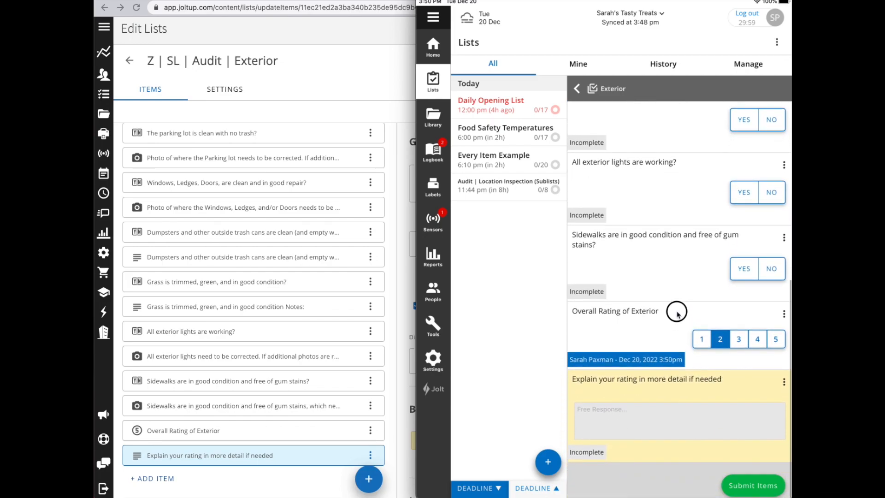
{"action": "left_click", "coordinate": [738, 353]}
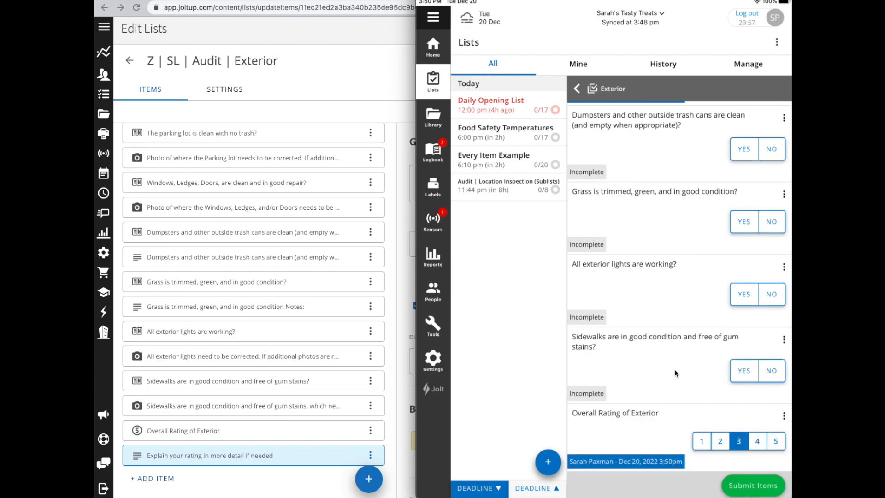
{"action": "left_click", "coordinate": [401, 276]}
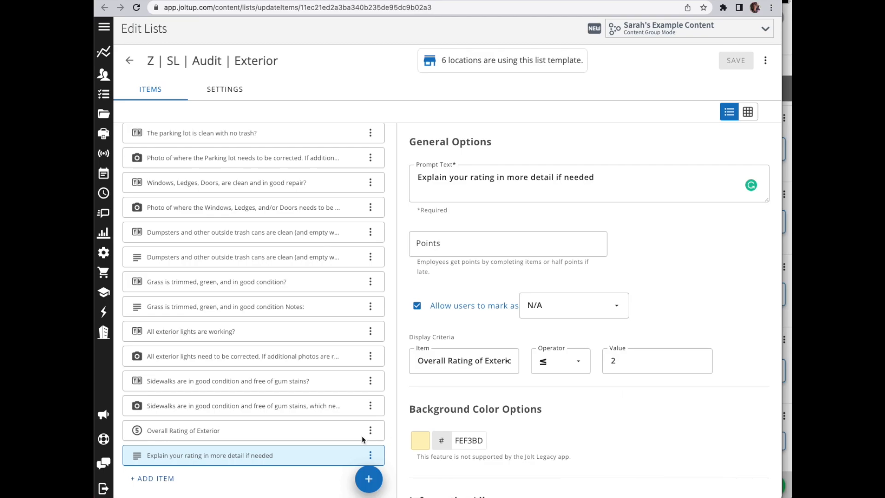
Bring up the new-item type chooser and switch to the tablet app window
{"action": "left_click", "coordinate": [368, 478]}
{"action": "left_click", "coordinate": [353, 420]}
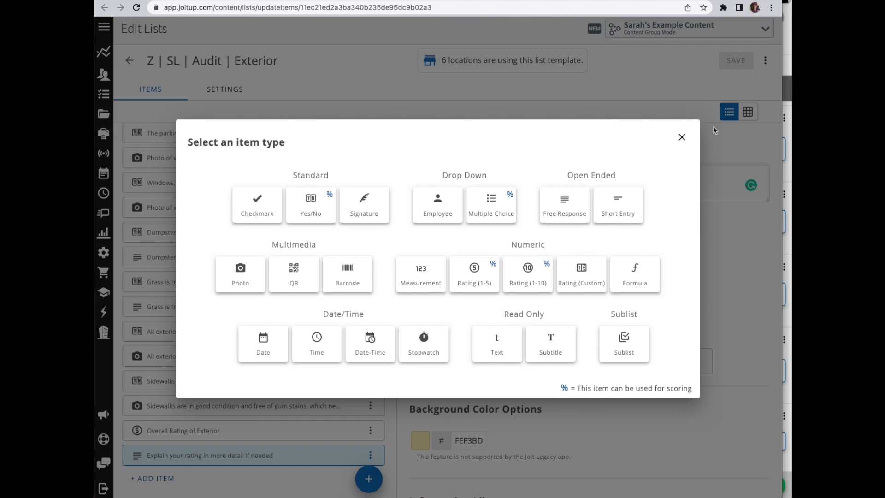
{"action": "left_click", "coordinate": [788, 31]}
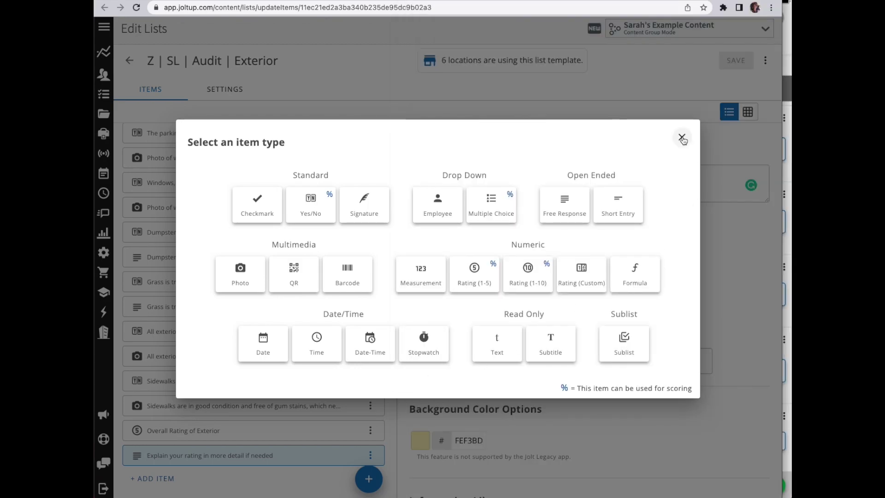
Close the item-type chooser and sync the tablet app with the latest list changes
{"action": "left_click", "coordinate": [683, 141]}
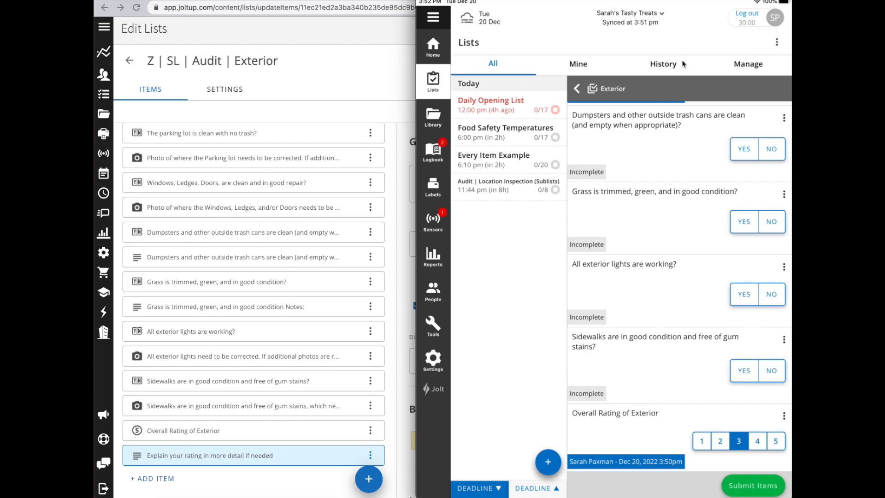
{"action": "left_click", "coordinate": [631, 17]}
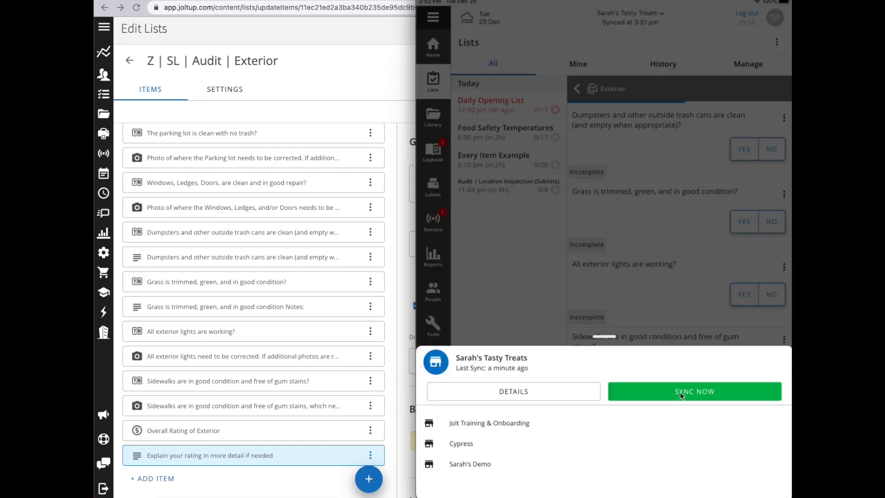
{"action": "left_click", "coordinate": [609, 366]}
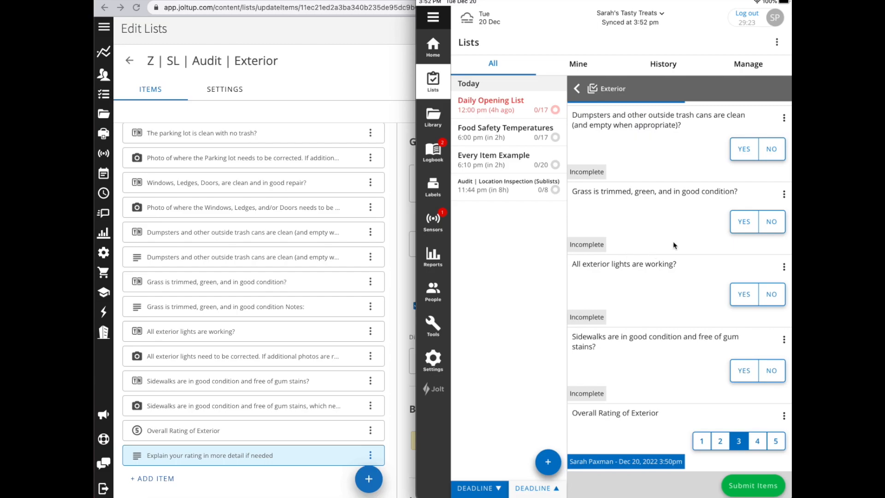
{"action": "scroll", "coordinate": [674, 239], "scroll_direction": "up", "scroll_amount": 5}
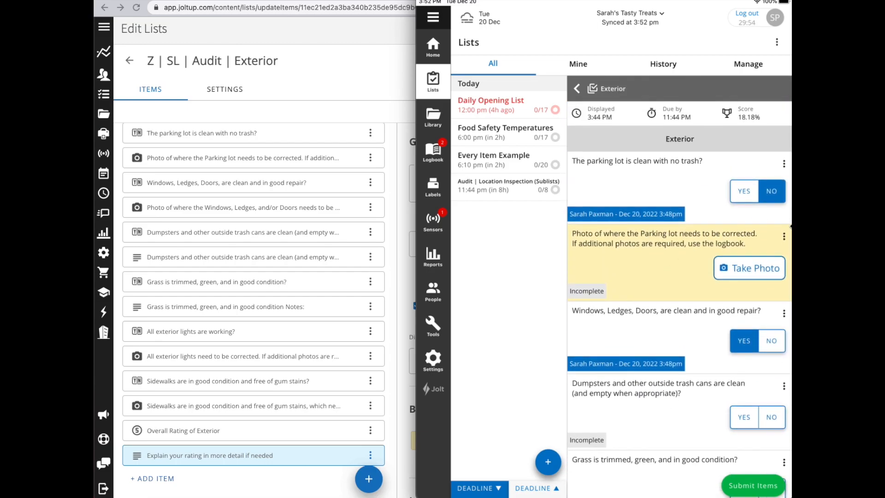